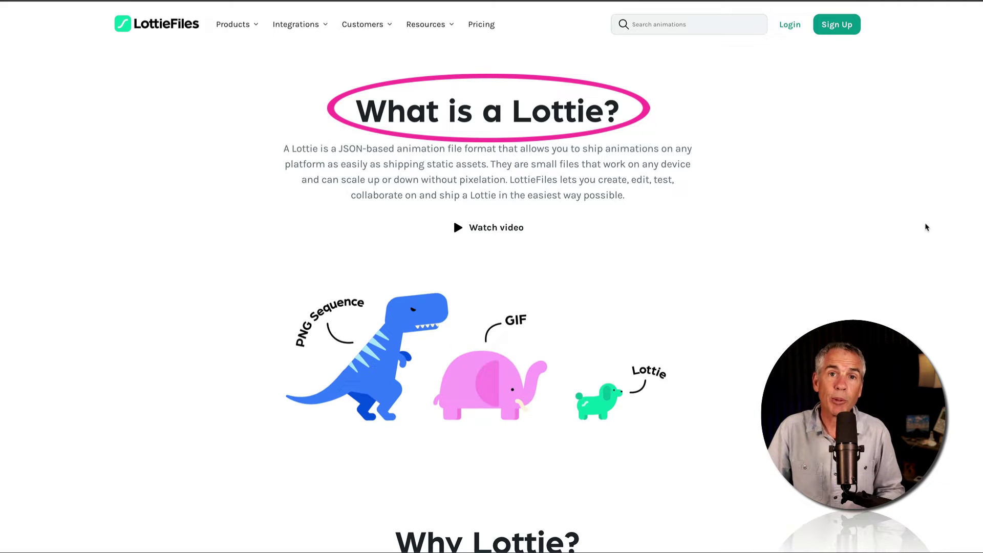
Scroll down the 'What is a Lottie?' page on LottieFiles.
scroll(926, 228, down, 1)
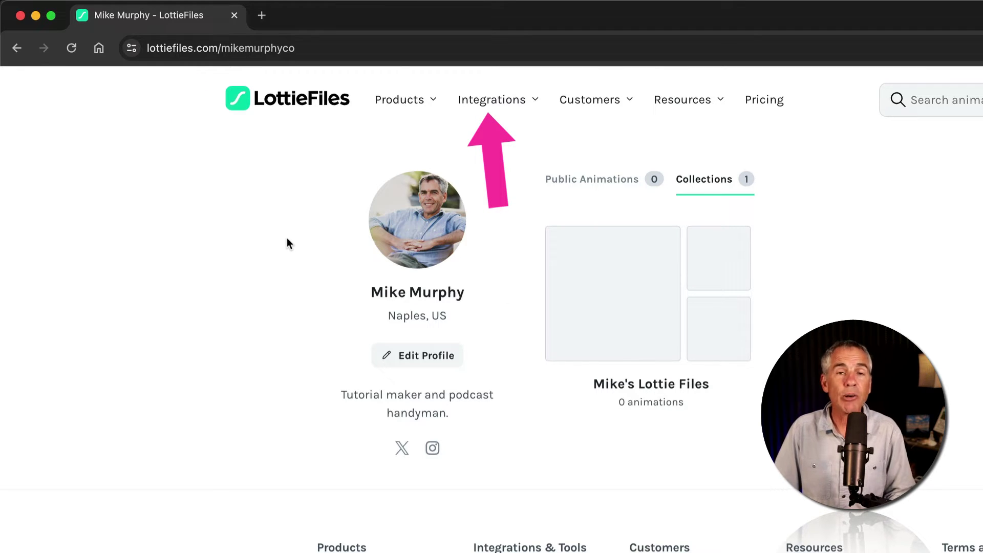
Follow the Adobe After Effects integration to the plugin's Adobe Exchange download page.
mouse_move(503, 109)
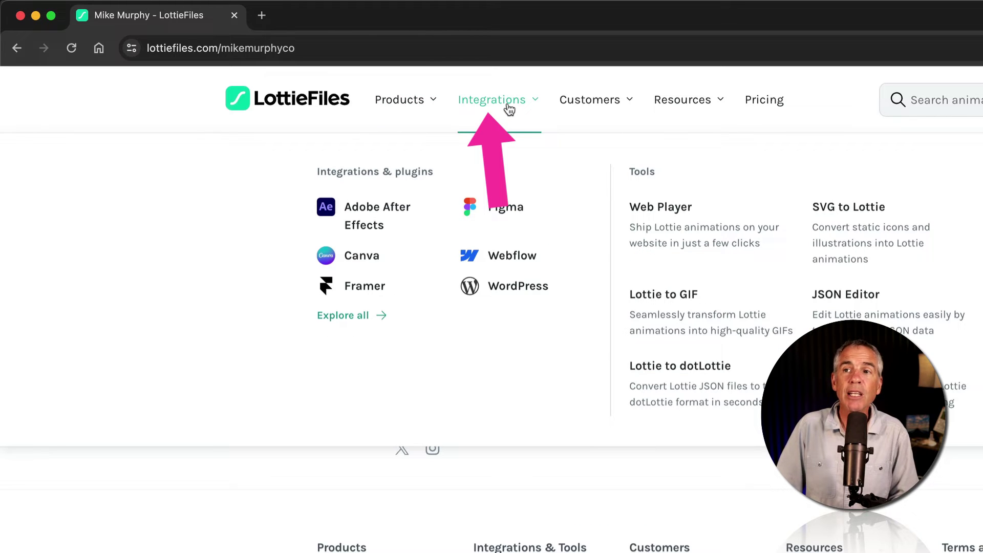
click(377, 218)
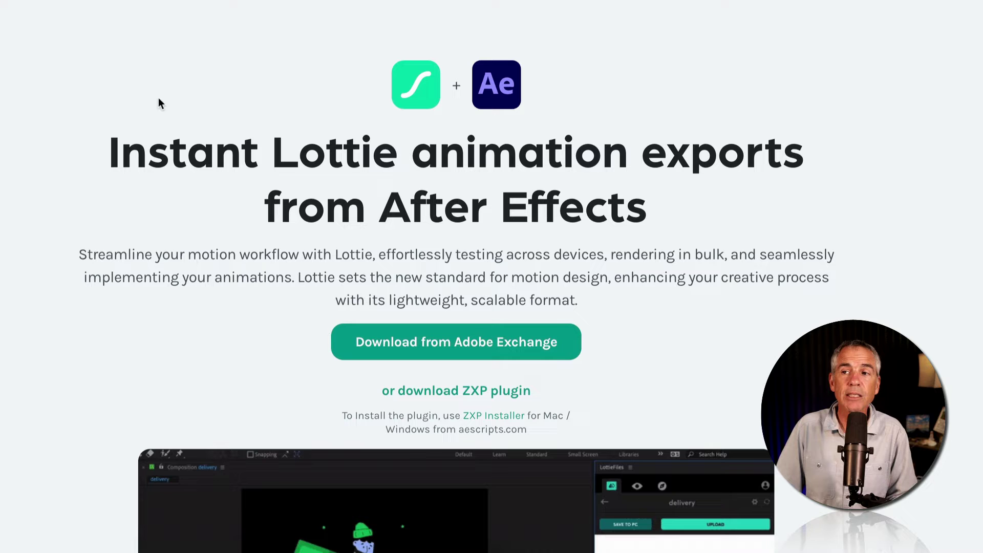
click(494, 352)
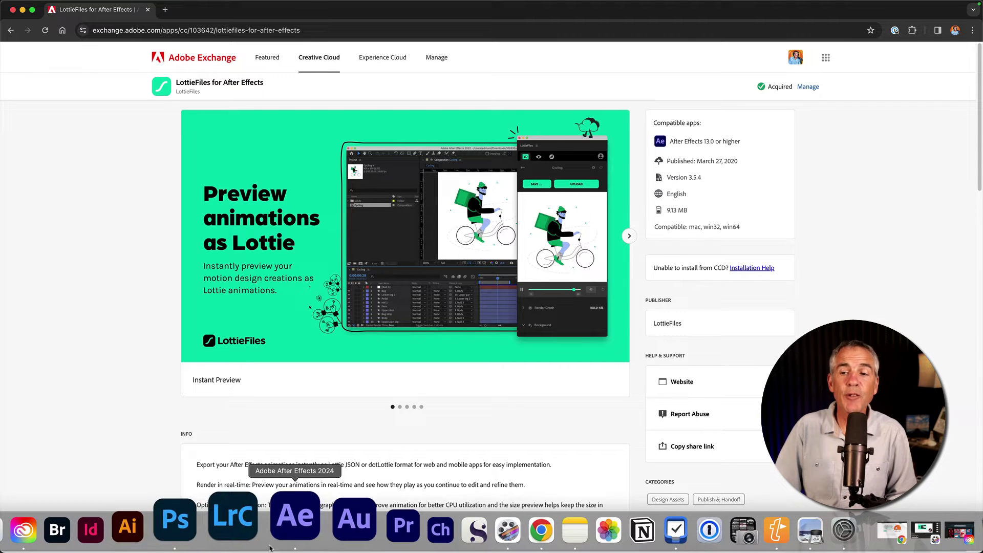
In After Effects, choose Window > Find Extensions on Exchange.
click(278, 515)
mouse_move(276, 5)
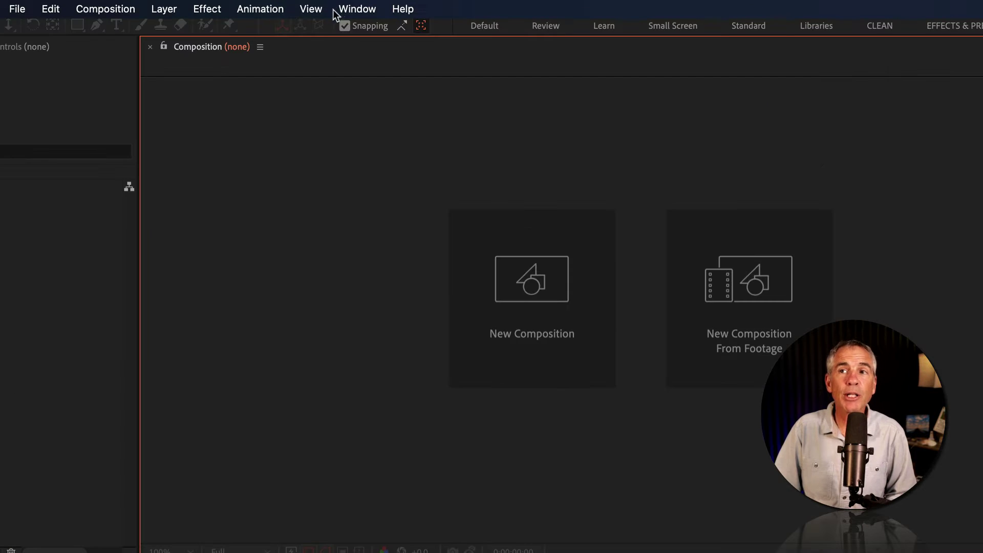
click(353, 10)
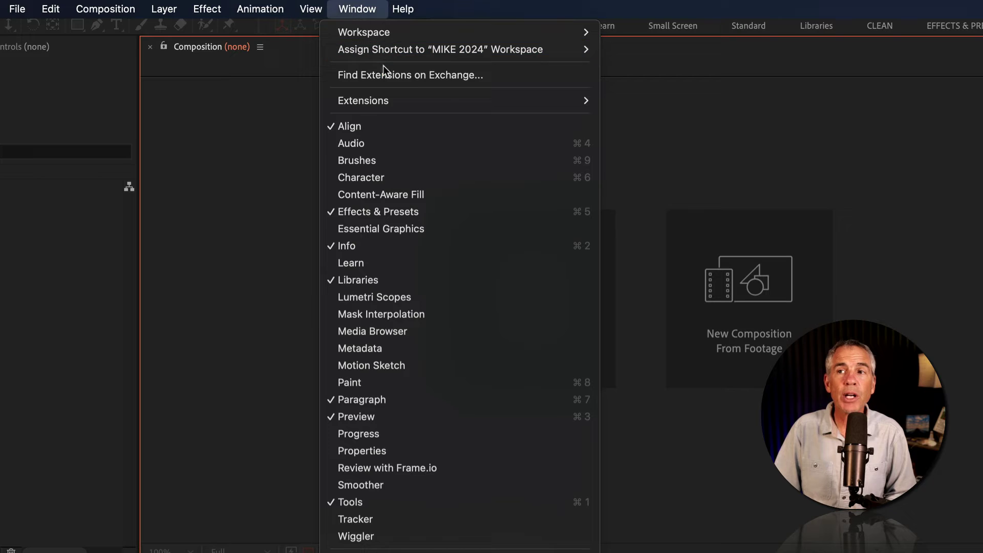
click(565, 82)
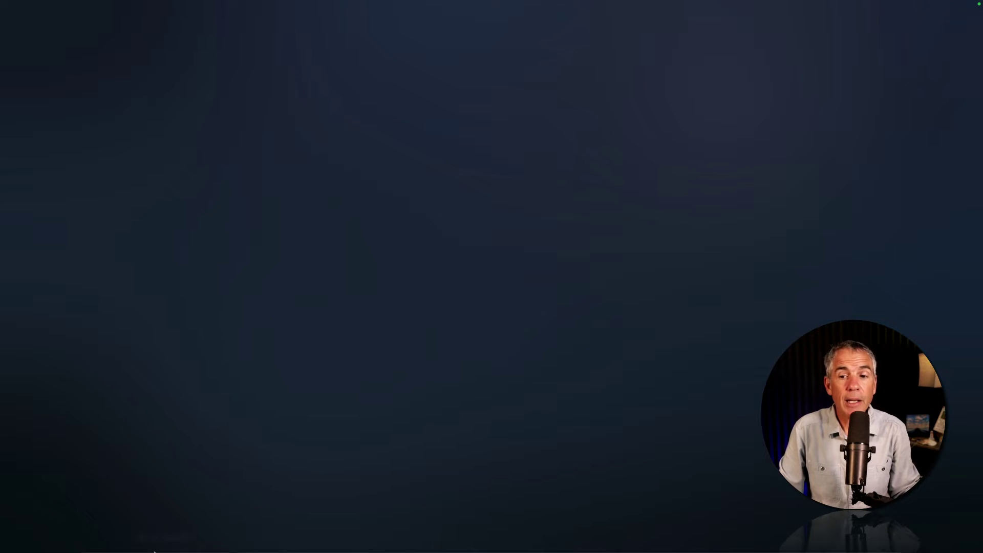
Install LottieFiles for After Effects 3.5.4 from Creative Cloud's Plugins marketplace, accepting the third-party warning.
mouse_move(154, 550)
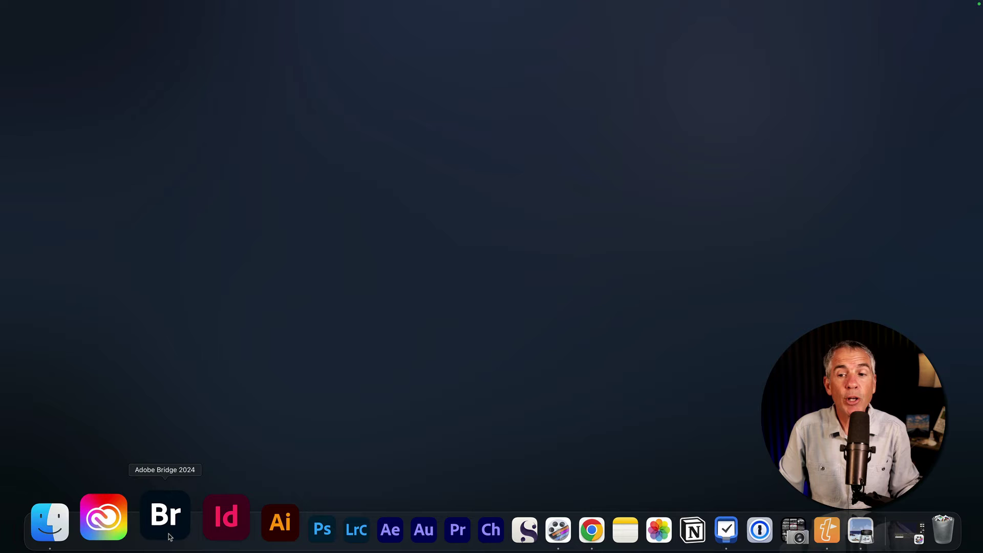
click(137, 527)
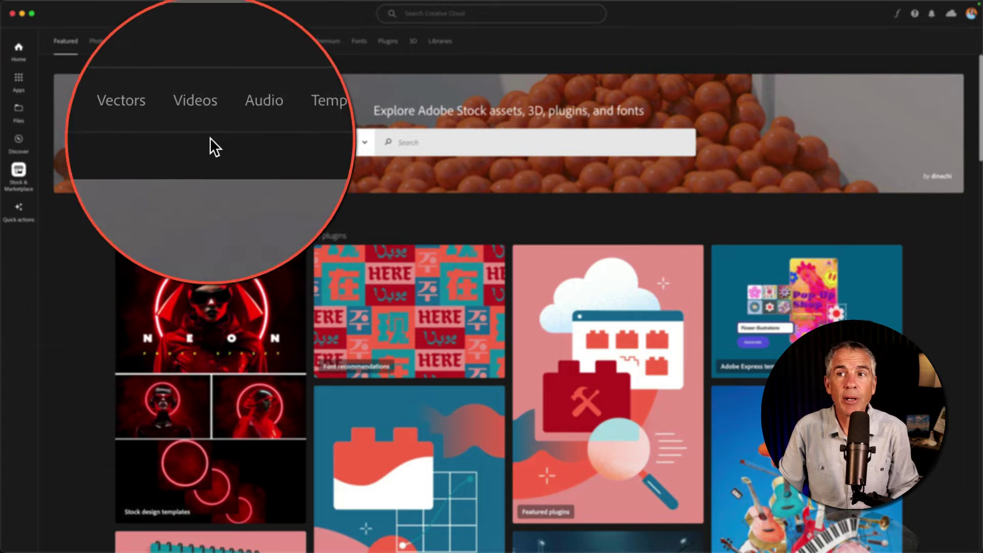
click(388, 41)
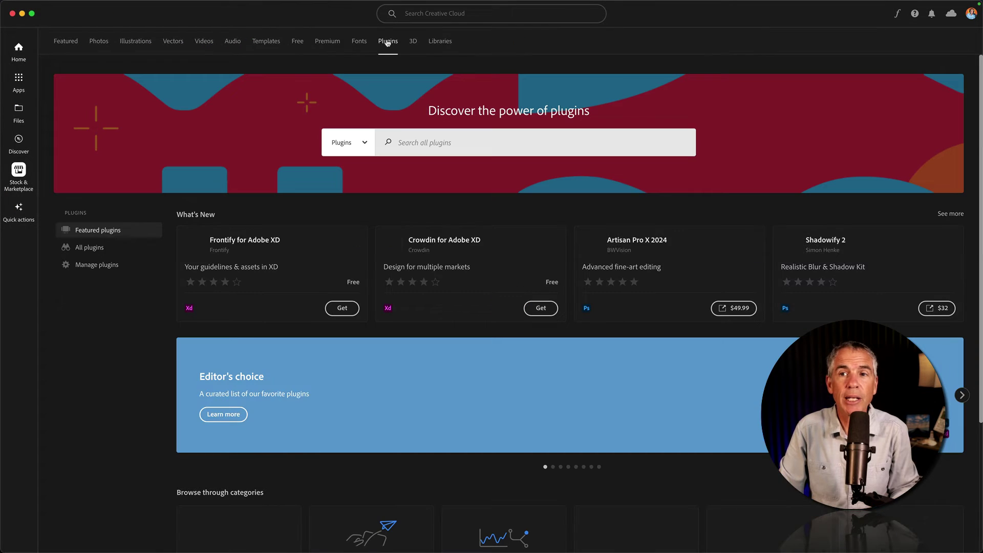
click(407, 142)
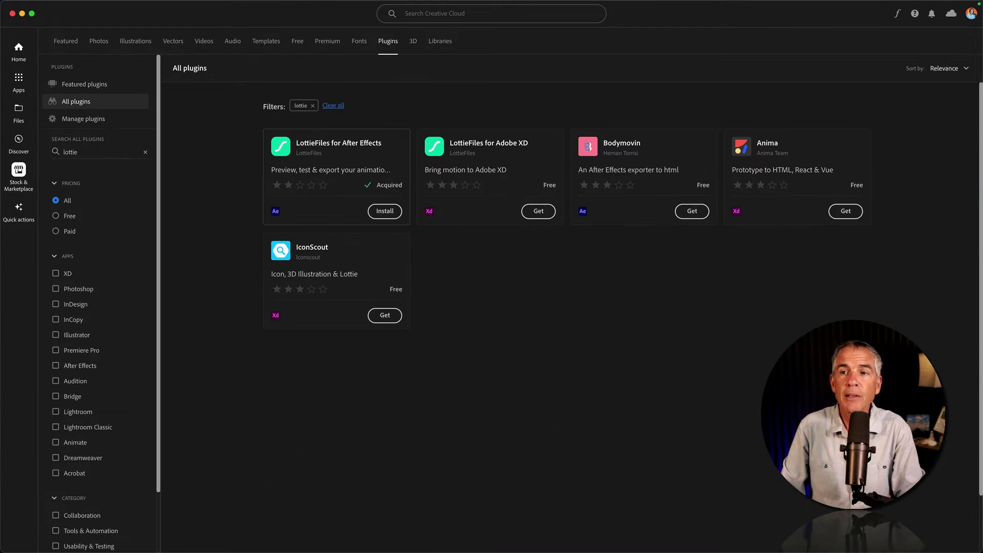
click(360, 147)
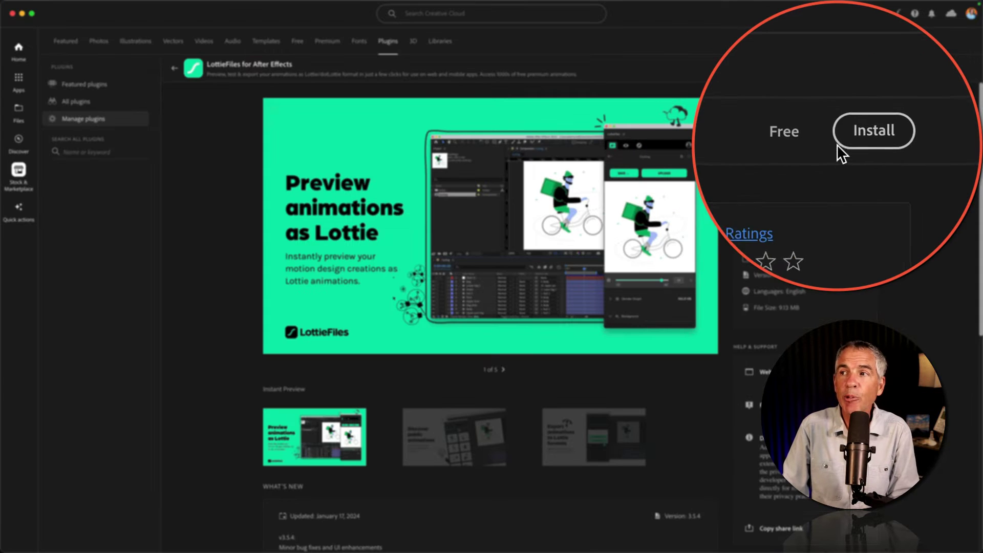
click(840, 153)
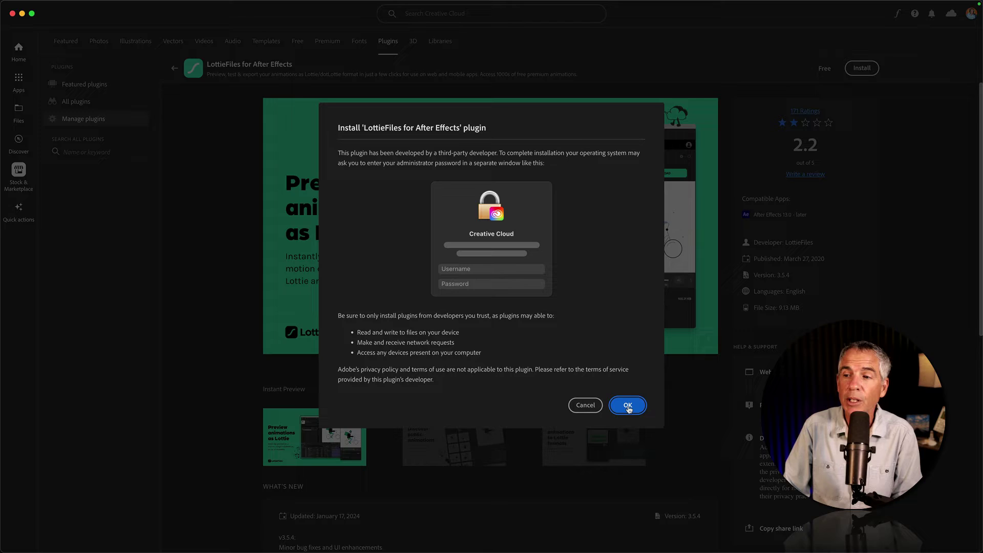
click(629, 405)
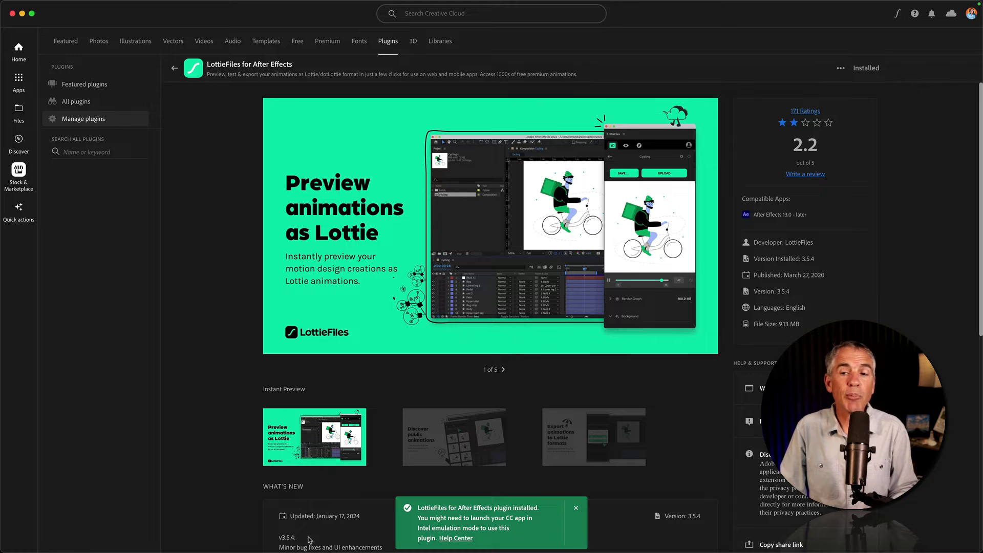
mouse_move(287, 544)
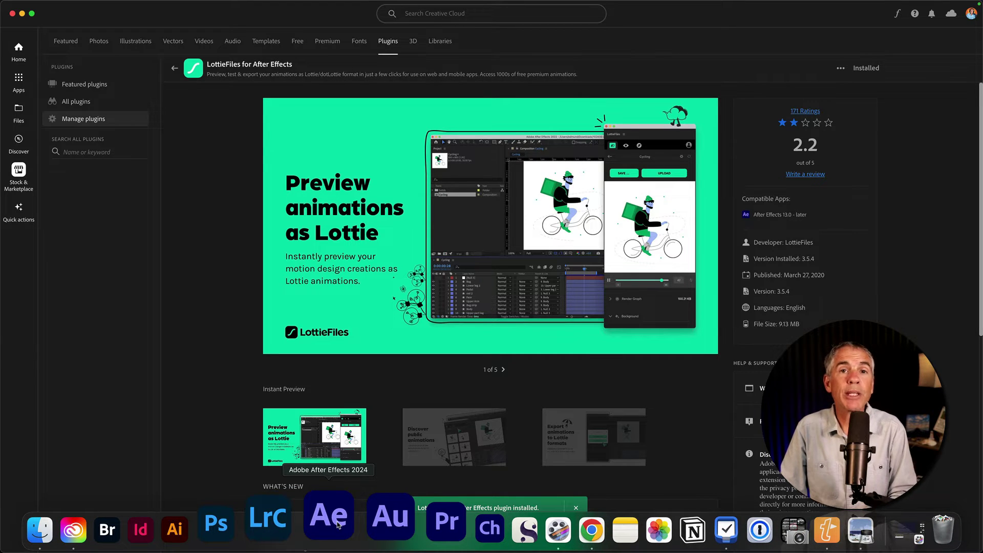
Enable 'Allow Scripts to Write Files and Access Network' in Scripting & Expressions, then close the error panel.
click(338, 525)
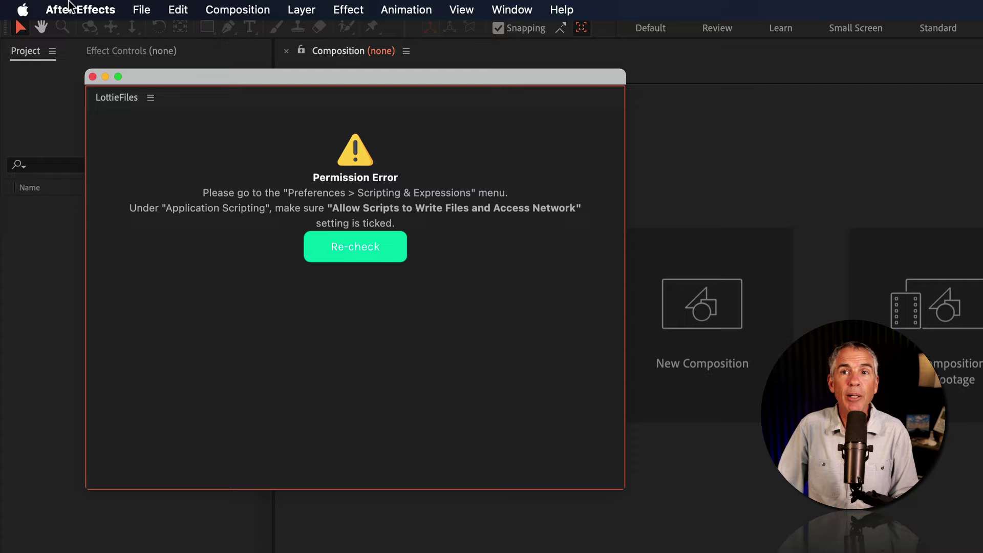
click(72, 9)
mouse_move(90, 63)
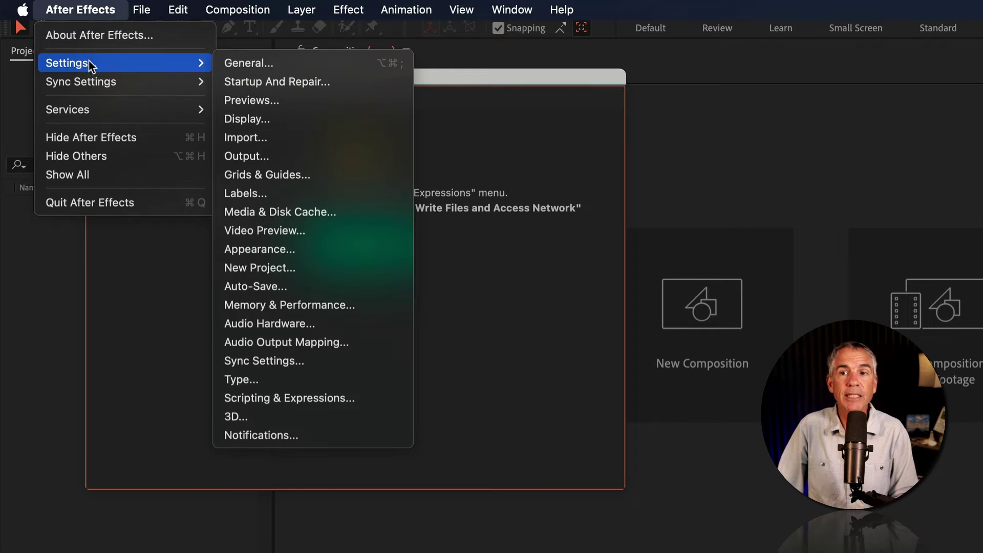
click(405, 399)
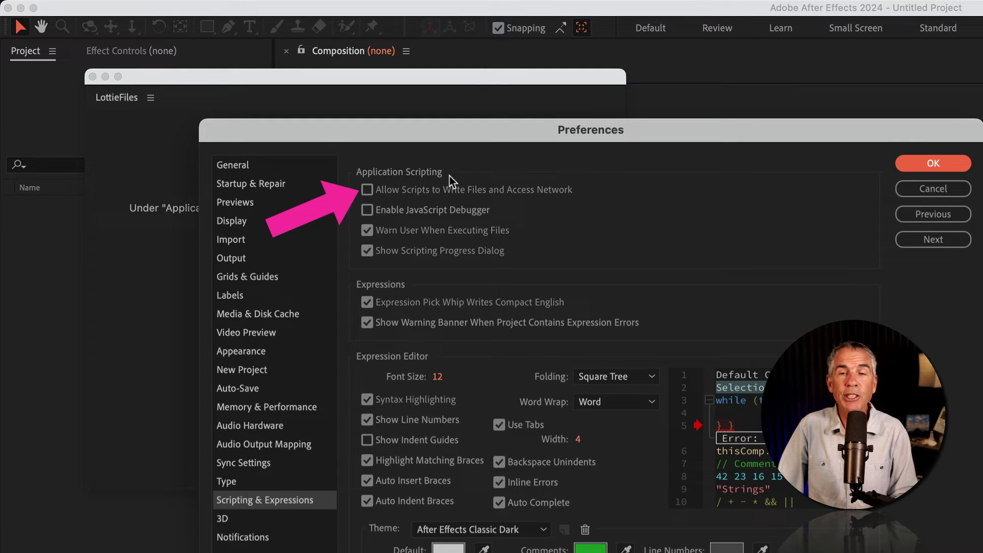
click(368, 190)
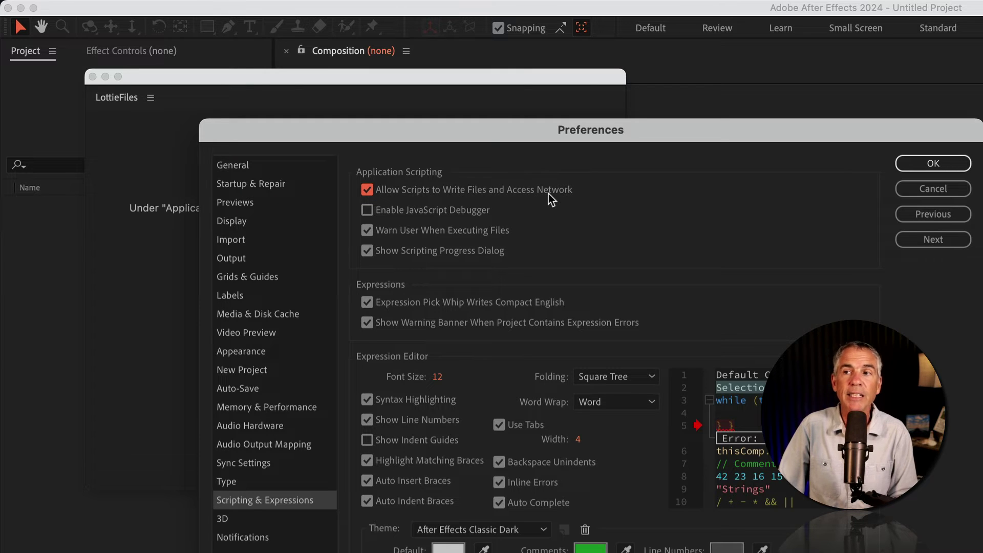
click(930, 163)
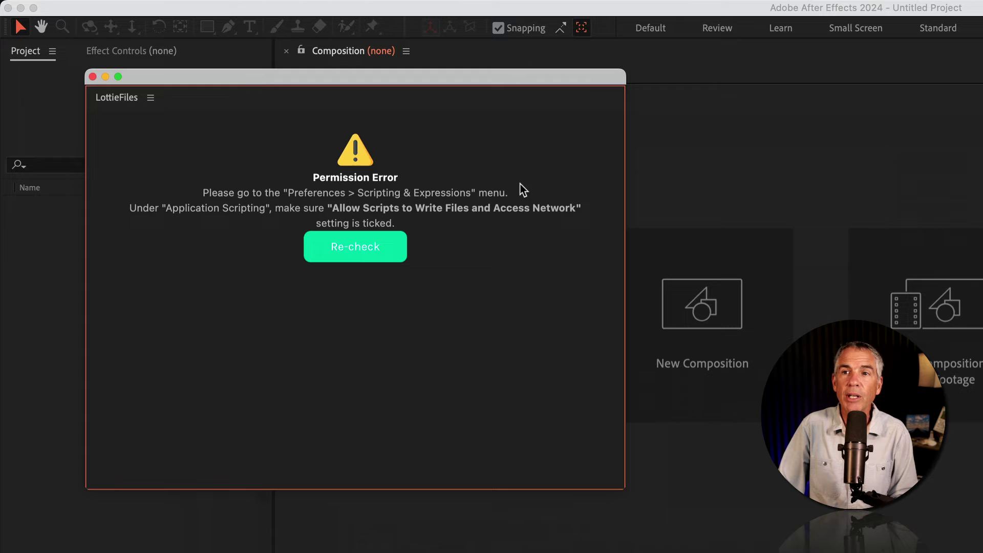
click(93, 77)
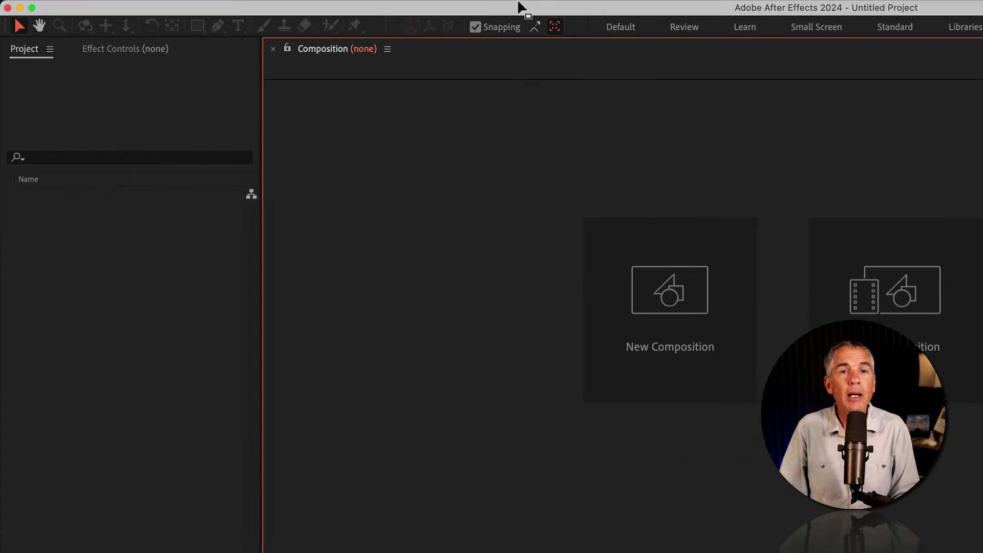
Open Window > Extensions > LottieFiles to show the panel's login screen.
mouse_move(517, 4)
click(488, 10)
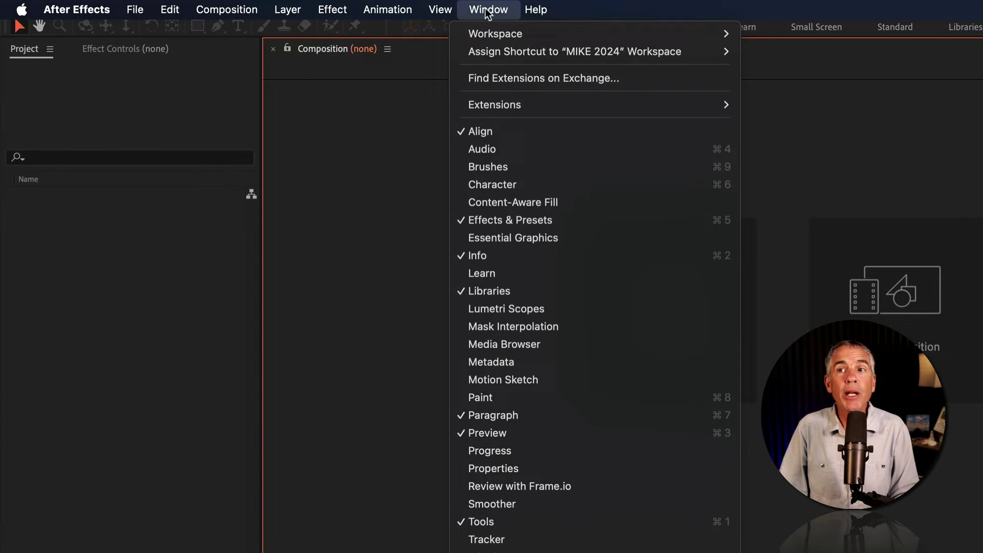
mouse_move(500, 104)
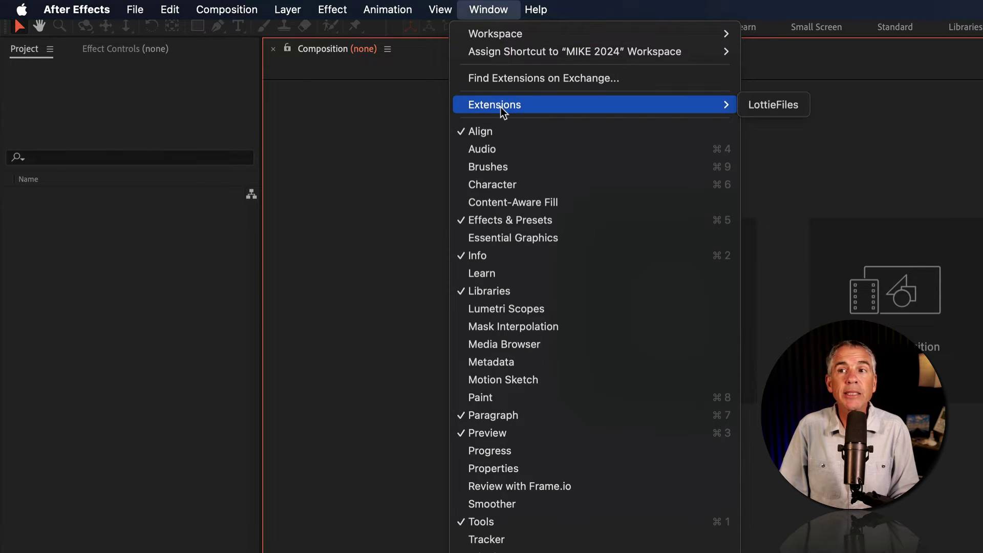
click(788, 109)
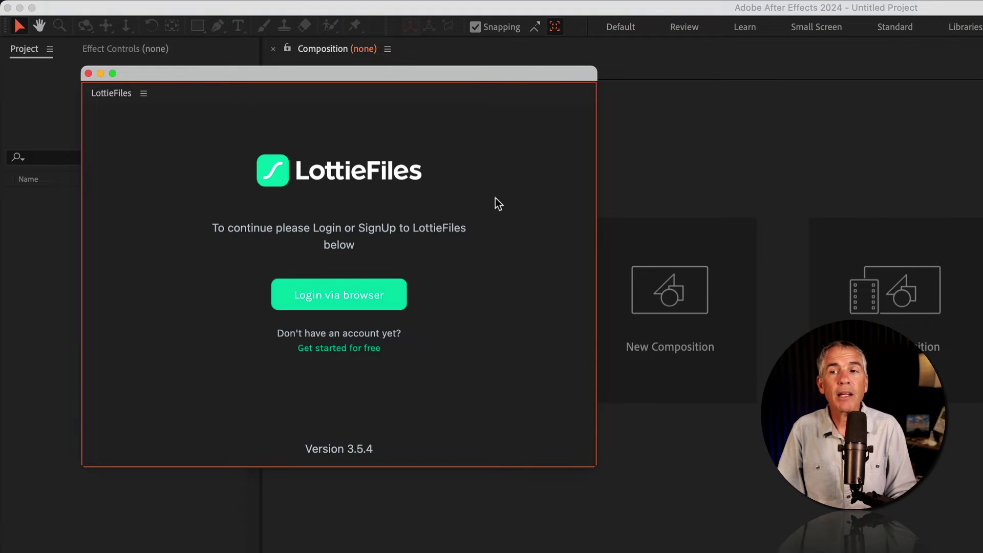
Log in via browser and allow the After Effects plugin access to the LottieFiles account.
click(346, 304)
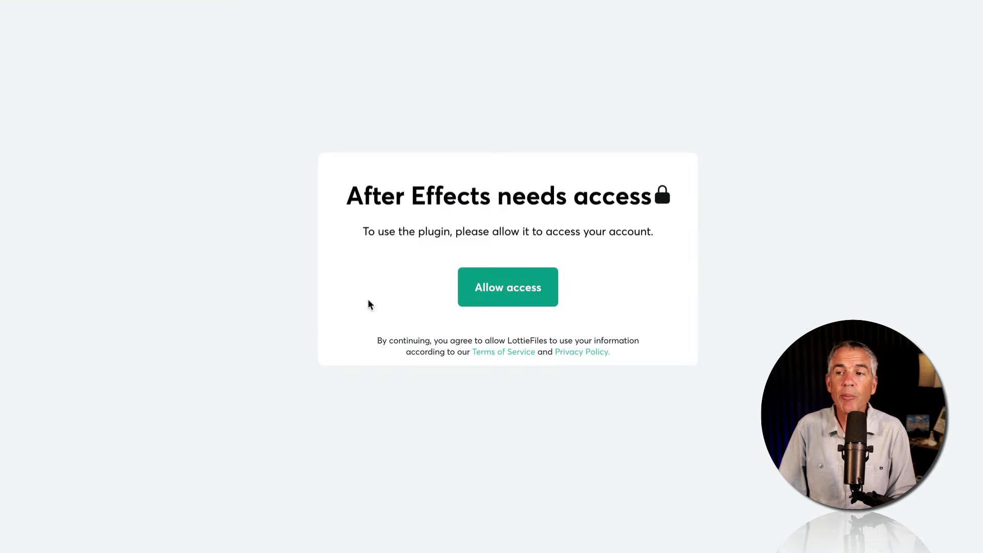
click(508, 295)
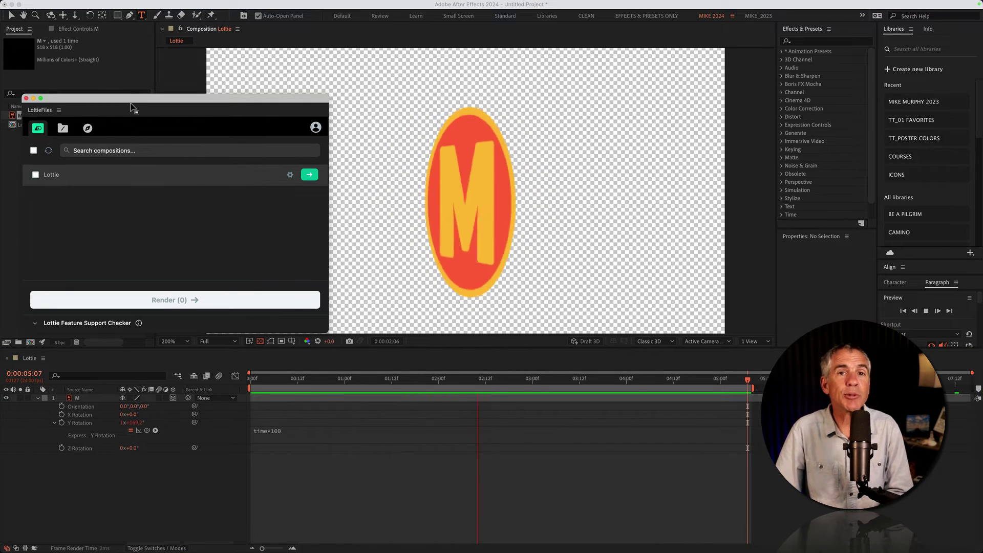
Reopen the LottieFiles panel and tick the Lottie composition so the button reads Render (1).
click(289, 5)
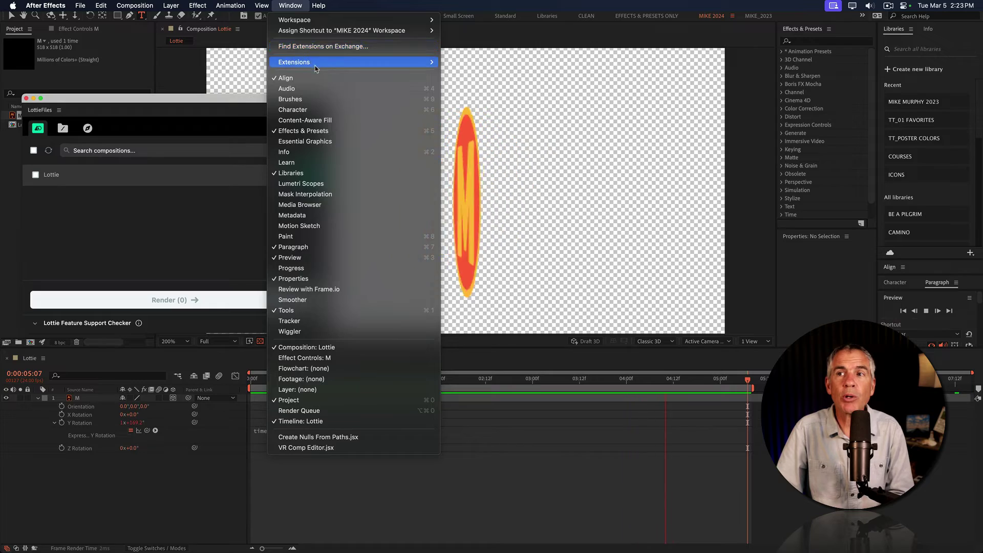
mouse_move(307, 62)
click(477, 145)
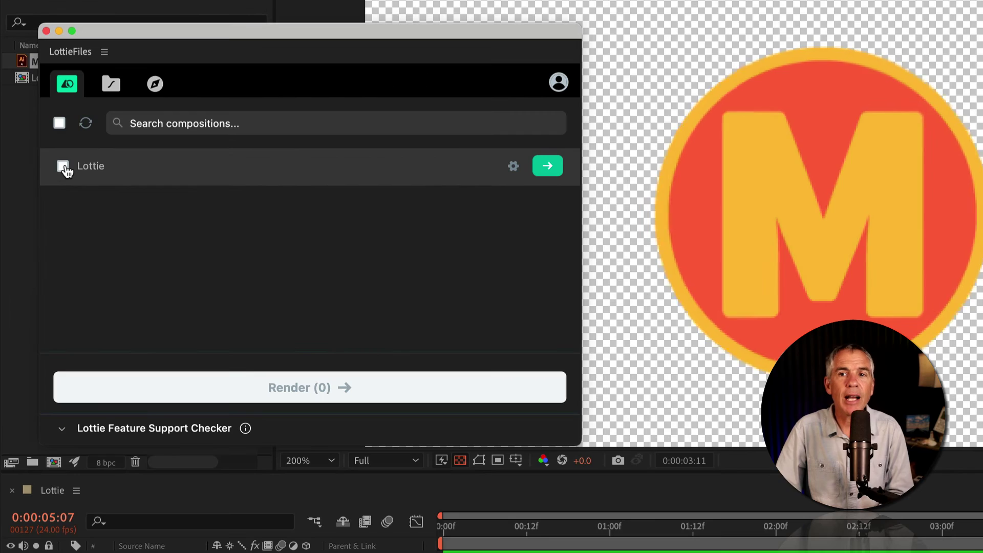
click(36, 174)
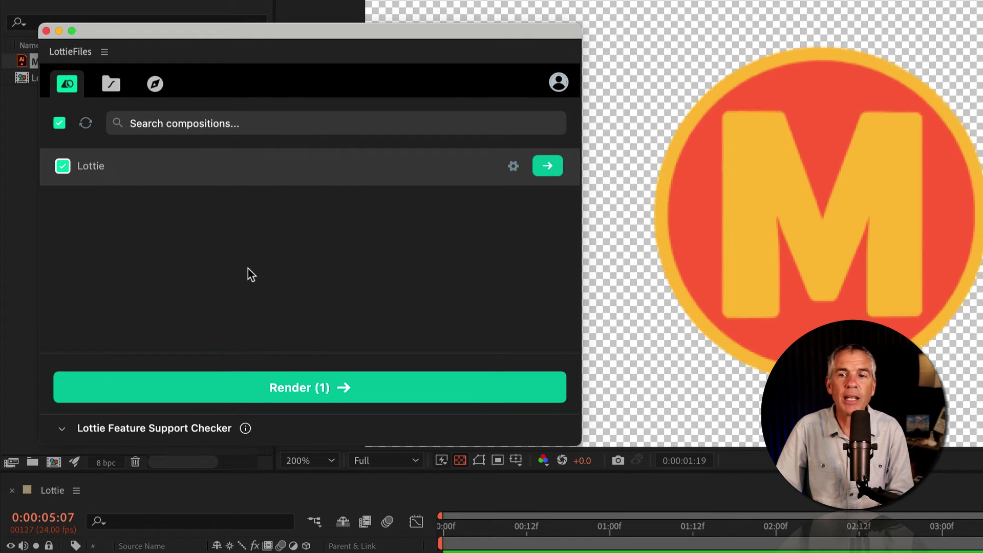
Render the Lottie composition and upload the result to the workspace's First Project folder.
click(297, 388)
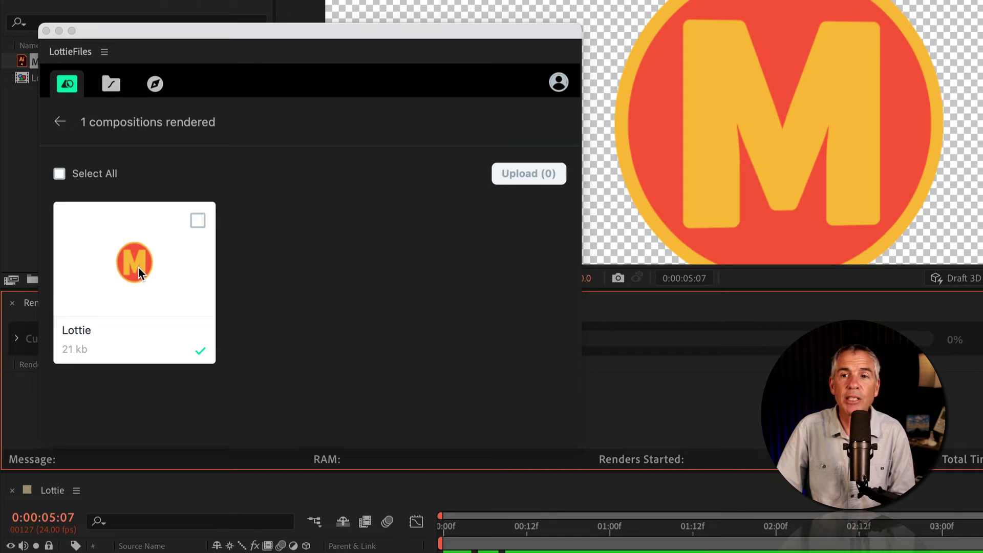
click(138, 268)
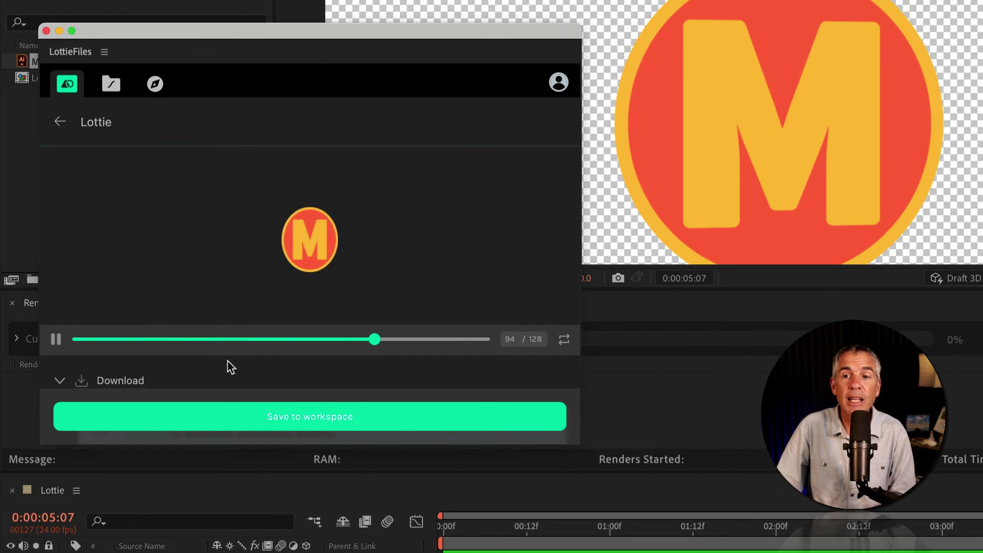
click(301, 417)
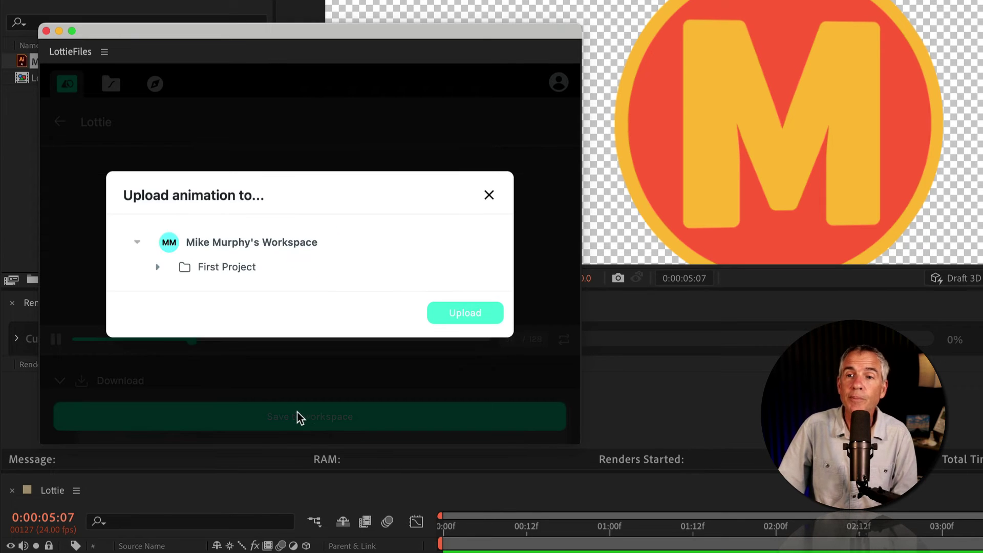
click(215, 272)
click(470, 313)
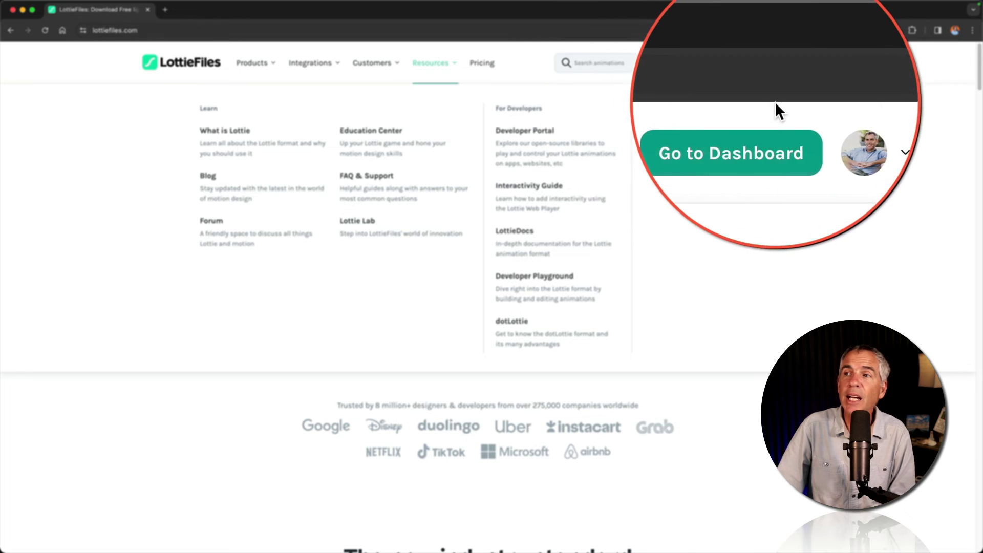
Go to the Dashboard, open the uploaded Lottie animation and show its three-dot actions menu.
click(765, 68)
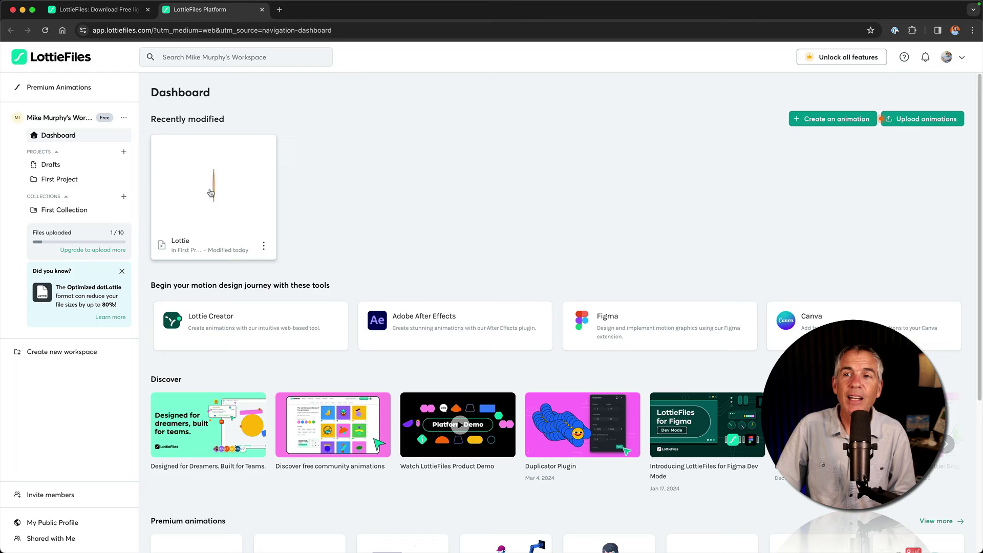
click(487, 279)
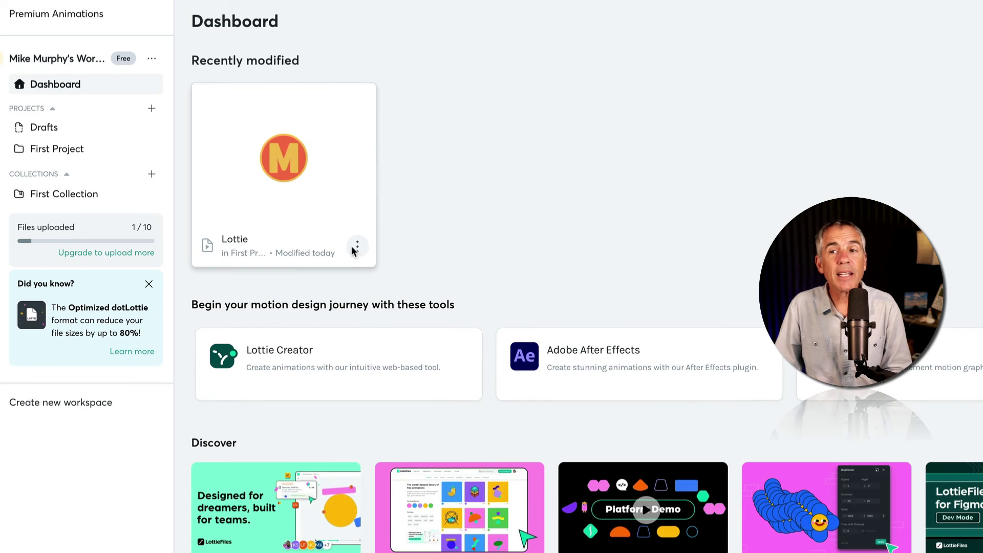
click(357, 246)
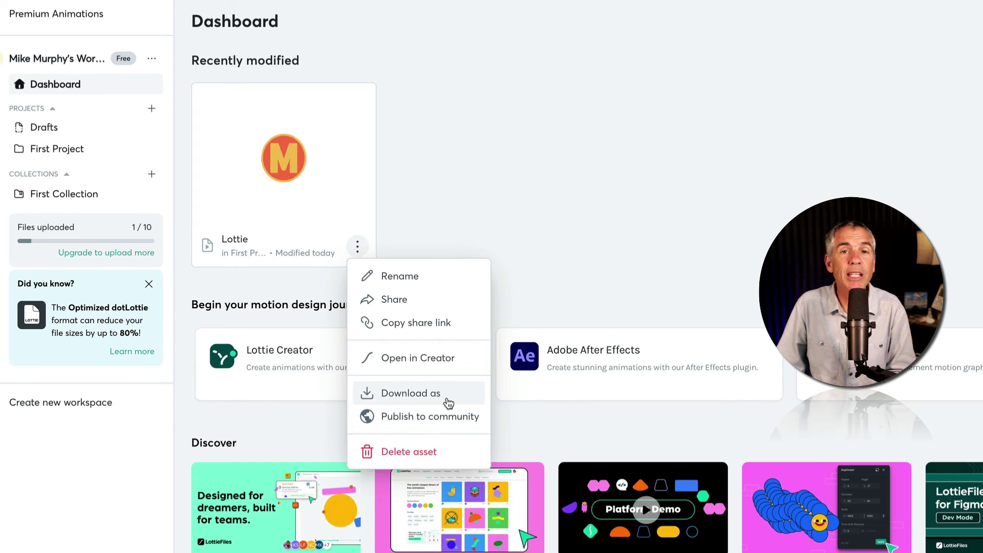
Choose Download as to list Lottie JSON (21.1 KB), GIF, MP4, WebM and MOV.
click(447, 400)
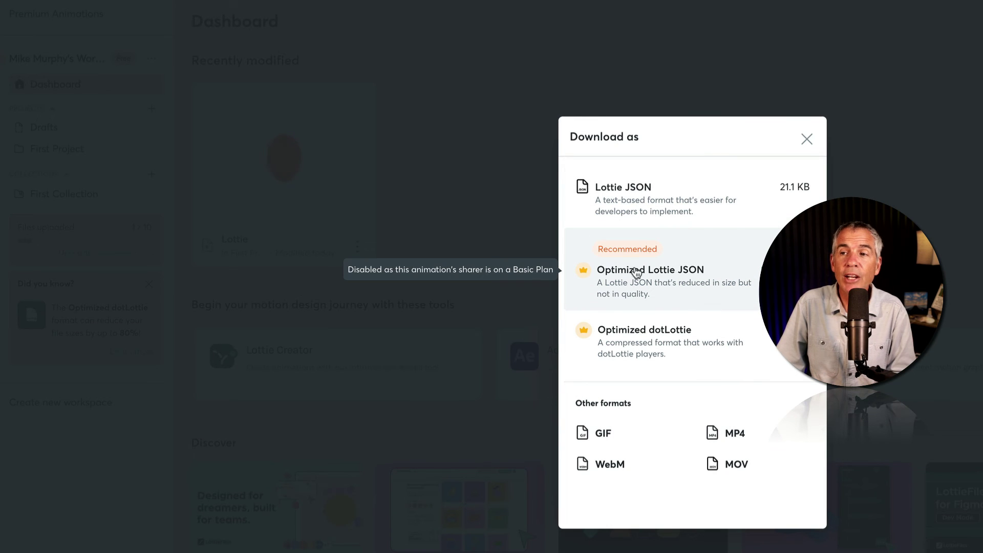